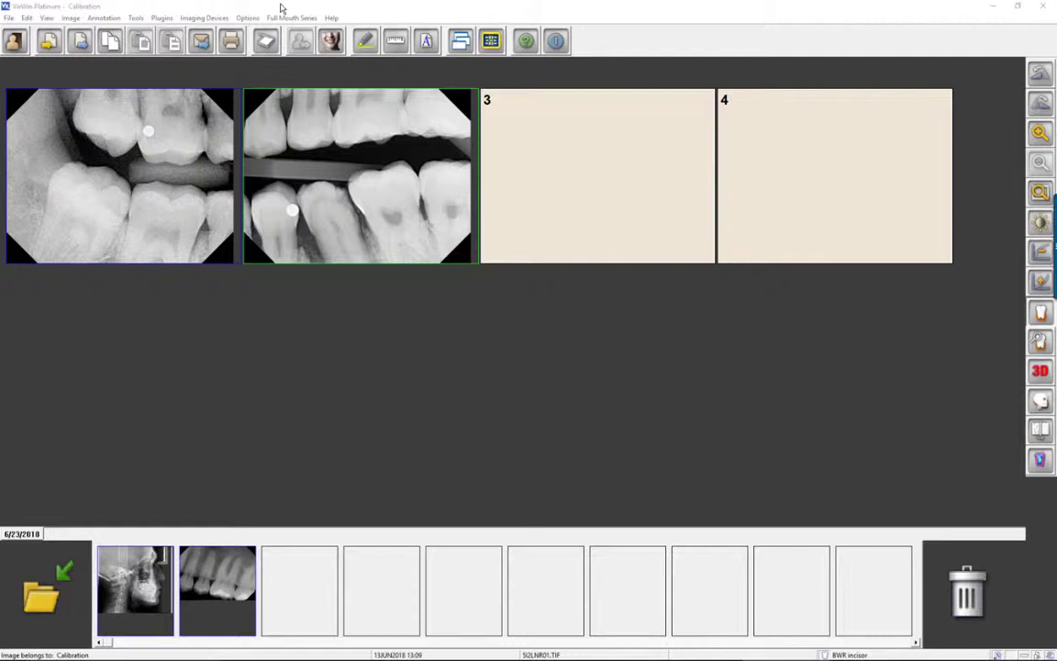
# Fit the second bitewing image to the screen and calibrate length measurement with a 2 mm segment across the round white marker.
pyautogui.rightClick(352, 185)
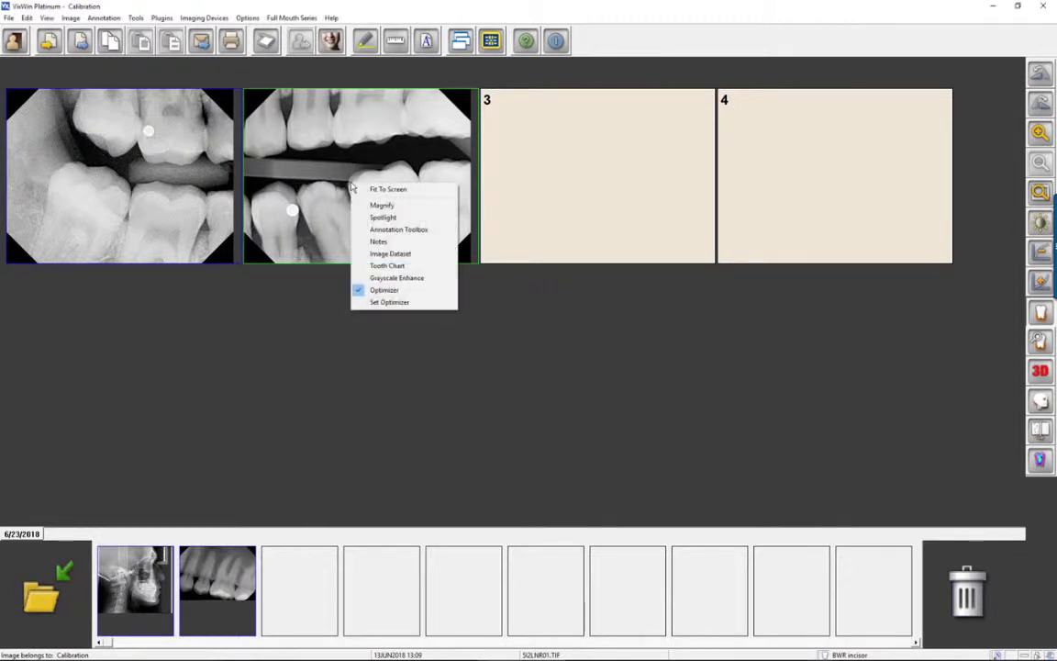
pyautogui.click(368, 190)
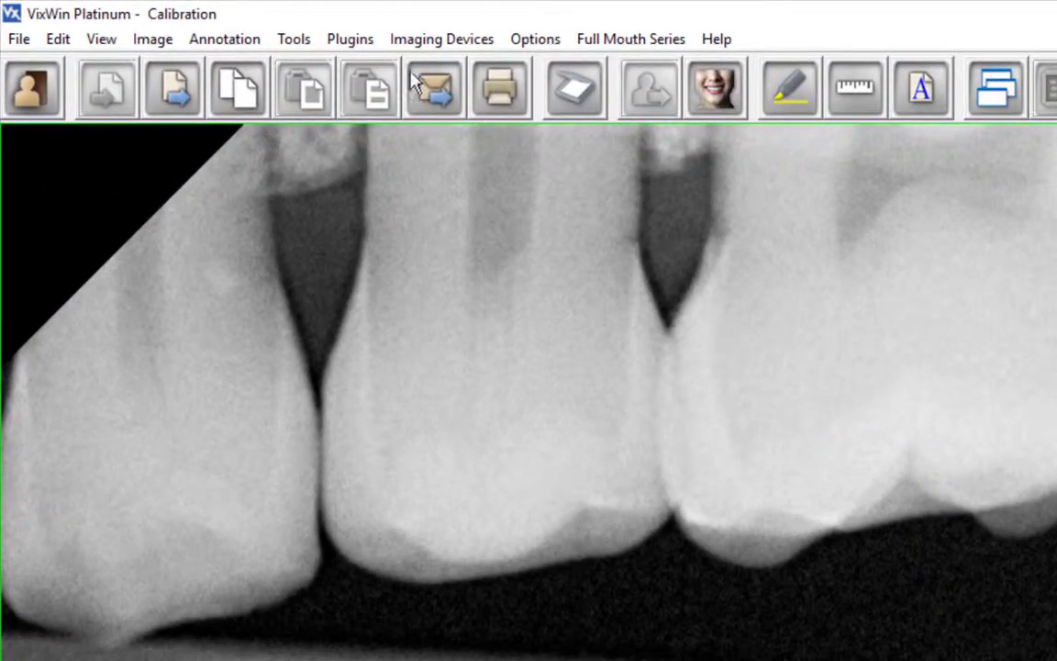
pyautogui.click(226, 39)
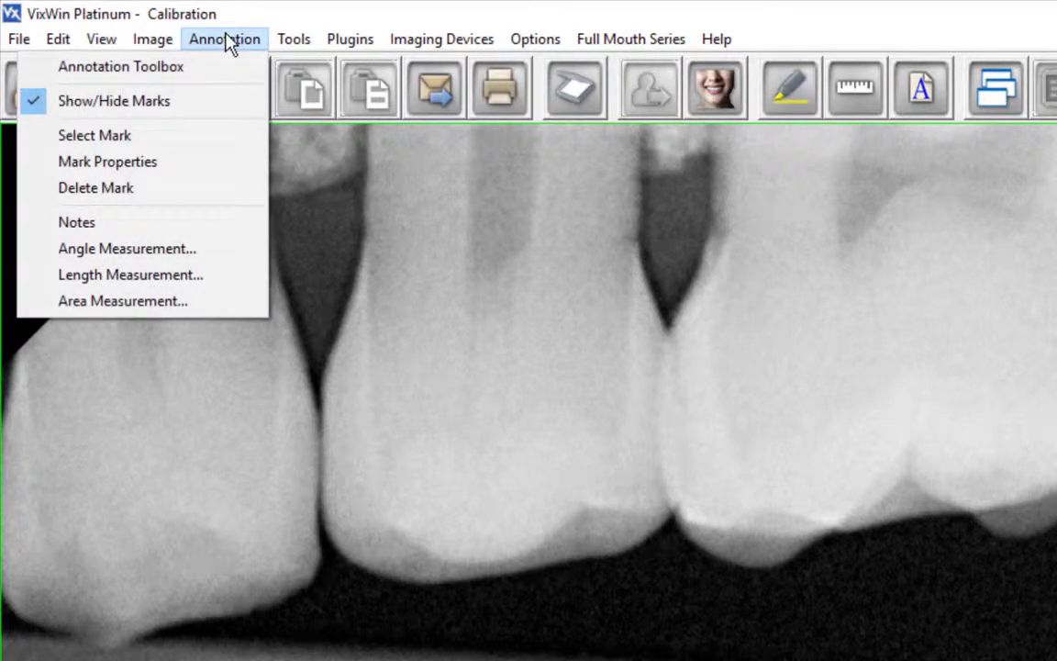
pyautogui.click(184, 280)
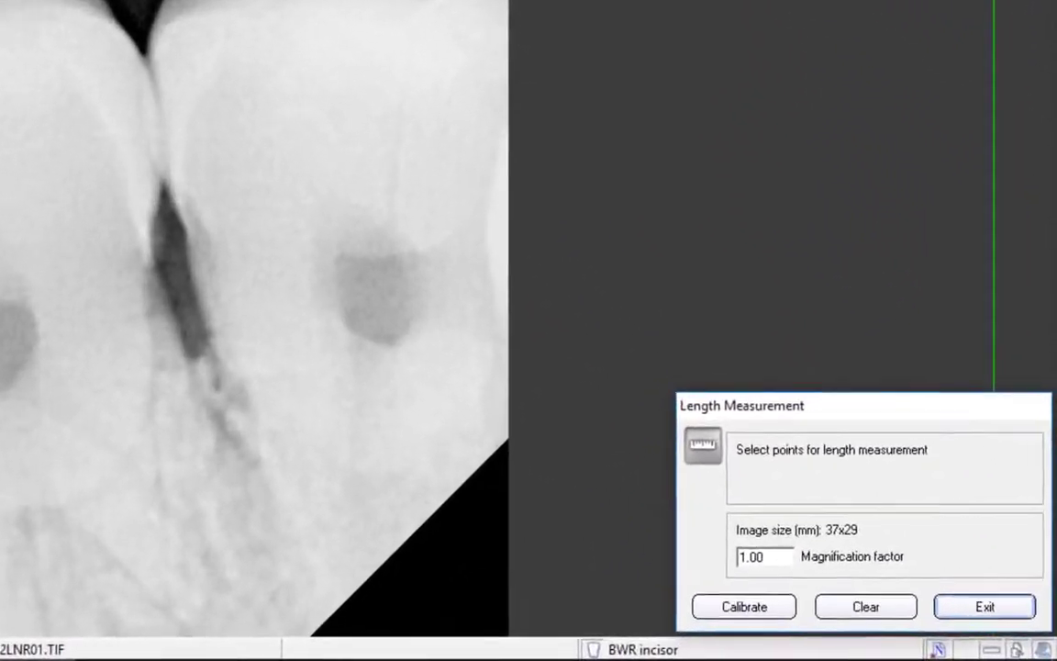
pyautogui.click(747, 611)
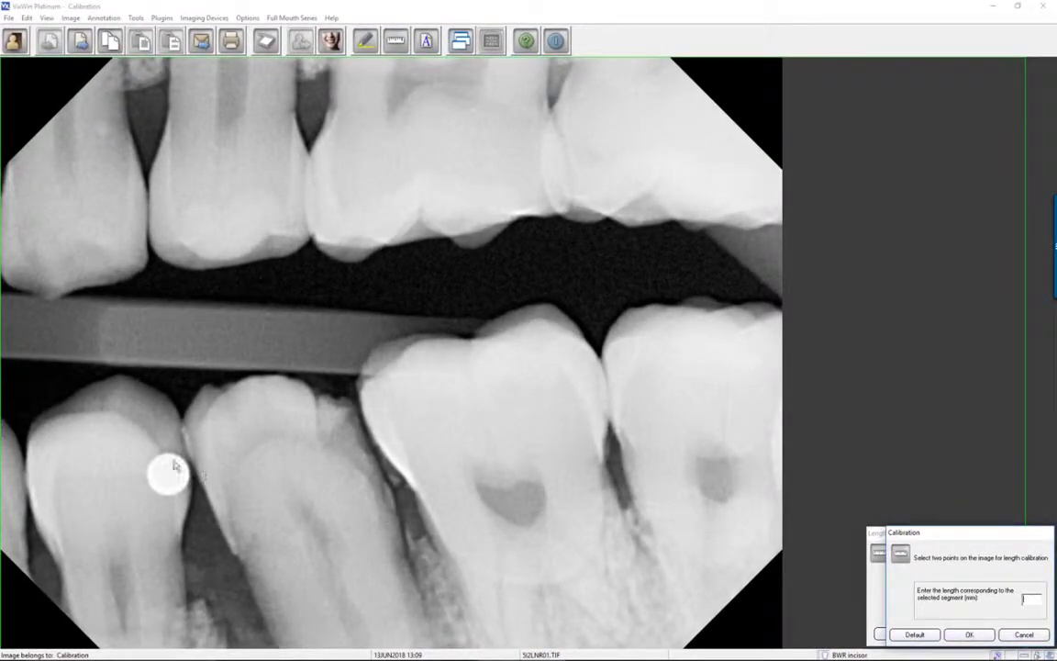
pyautogui.moveTo(168, 460); pyautogui.dragTo(167, 501)
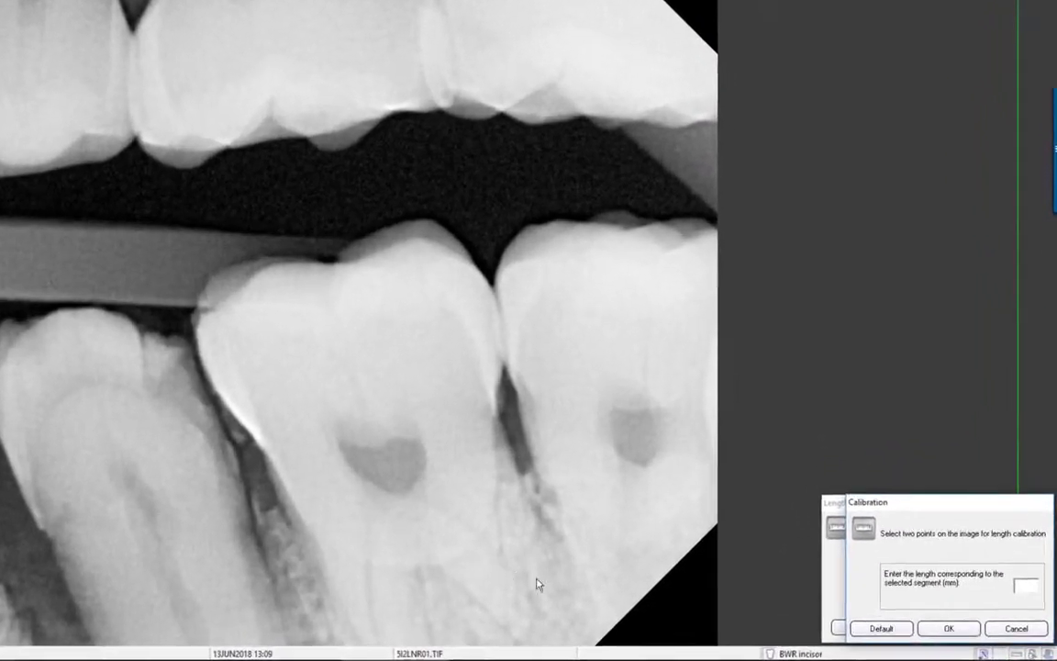
pyautogui.write('2')
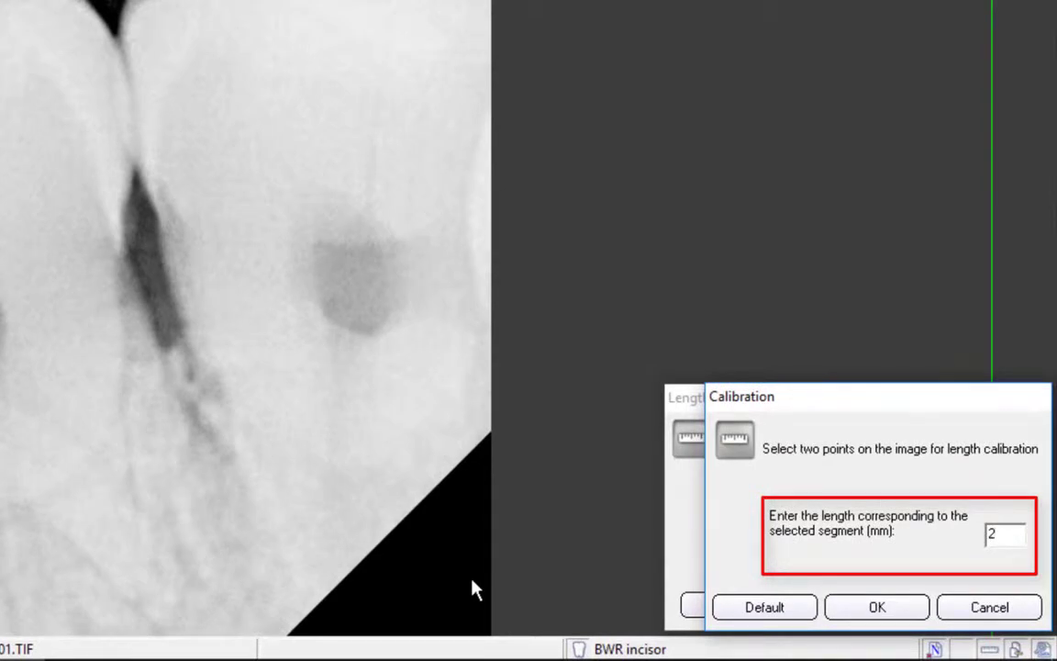
pyautogui.click(877, 608)
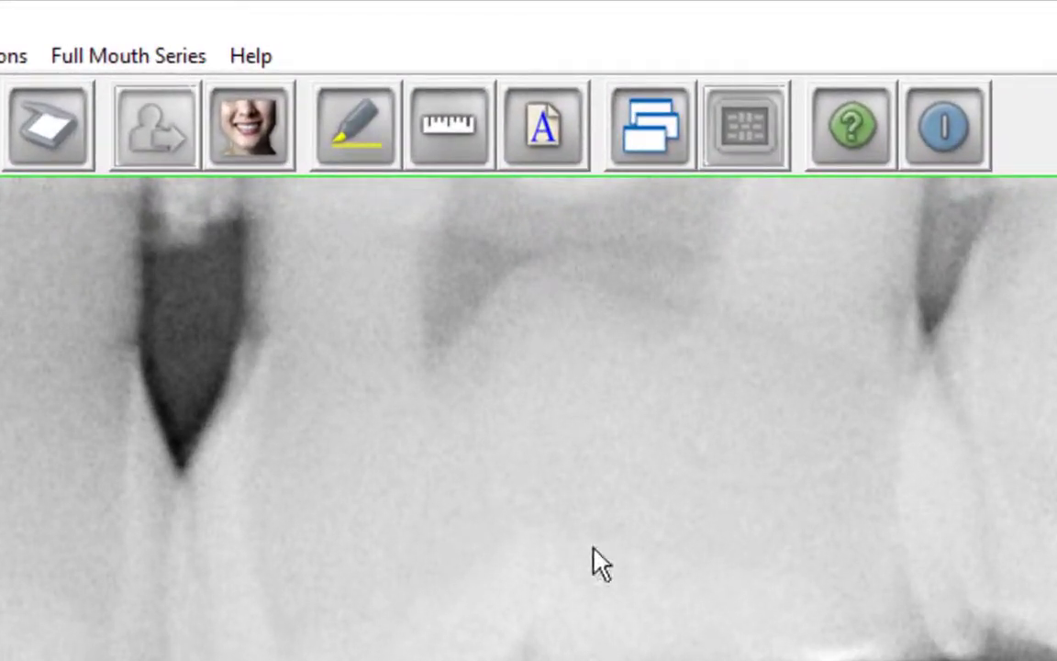
# Measure the vertical diameter of the round white marker on the lower tooth.
pyautogui.click(436, 124)
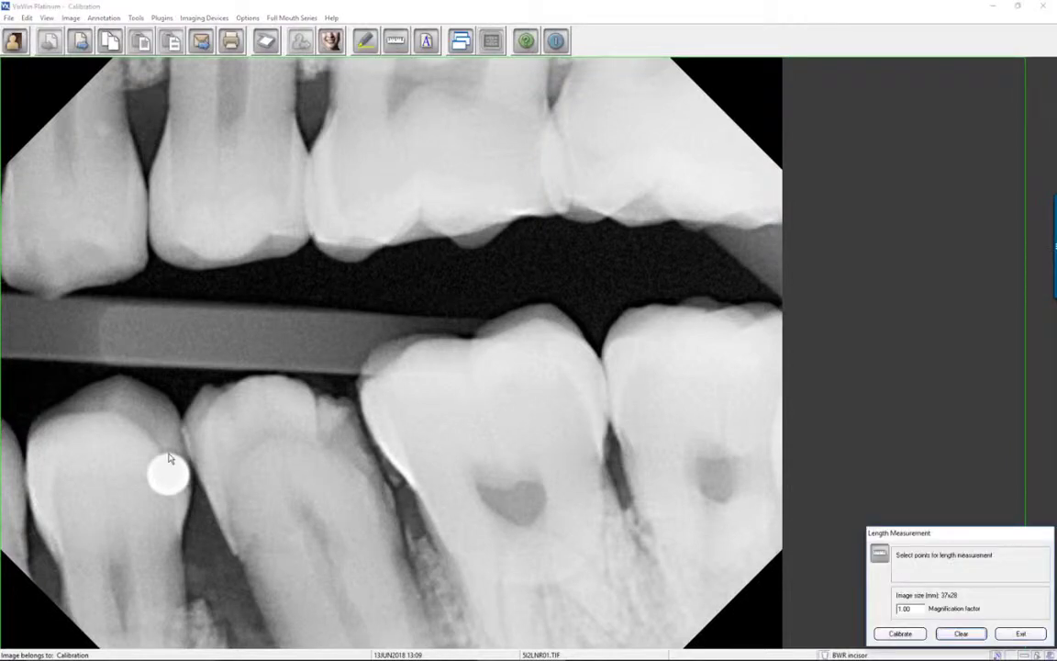
pyautogui.click(169, 456)
pyautogui.click(169, 499)
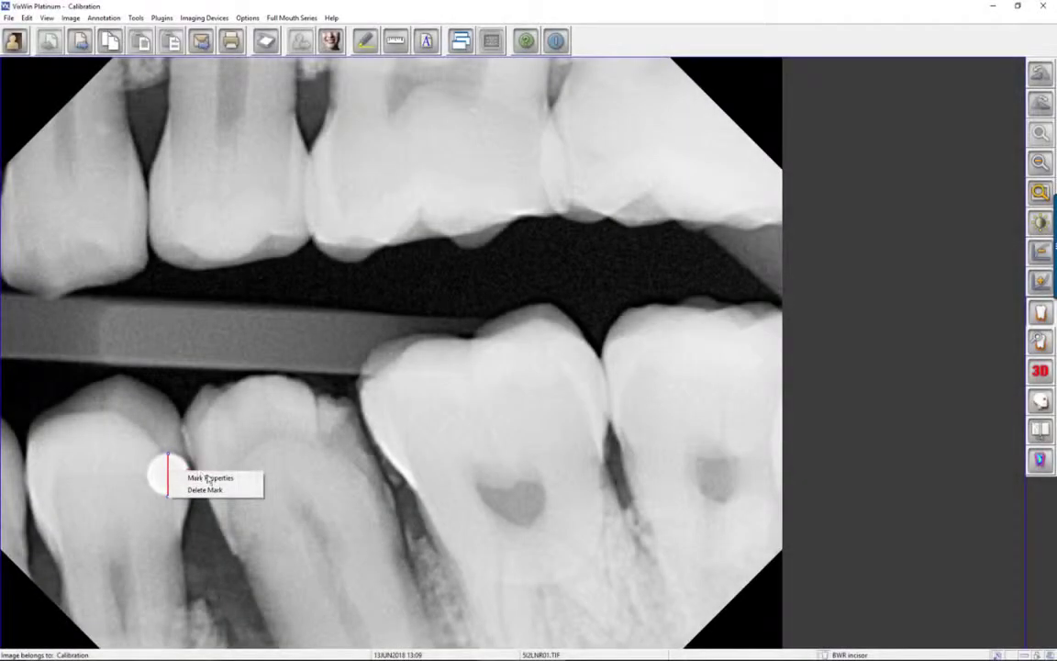
# Review the mark properties of the measurement line and its label, including font, color and text attributes, and remove the marks.
pyautogui.click(212, 478)
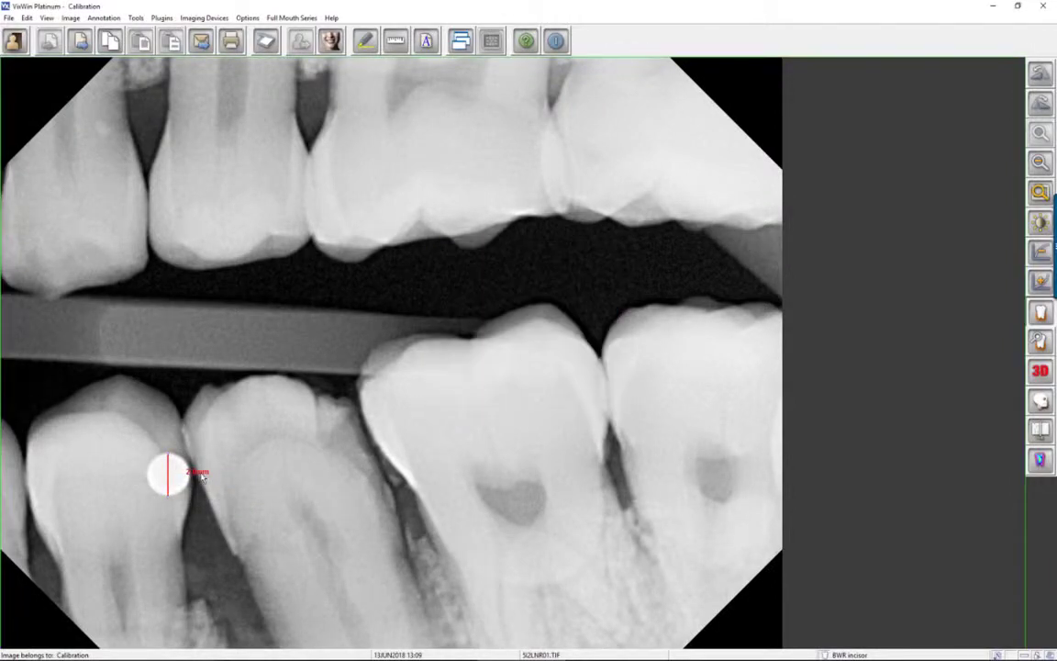
pyautogui.rightClick(200, 474)
pyautogui.click(220, 480)
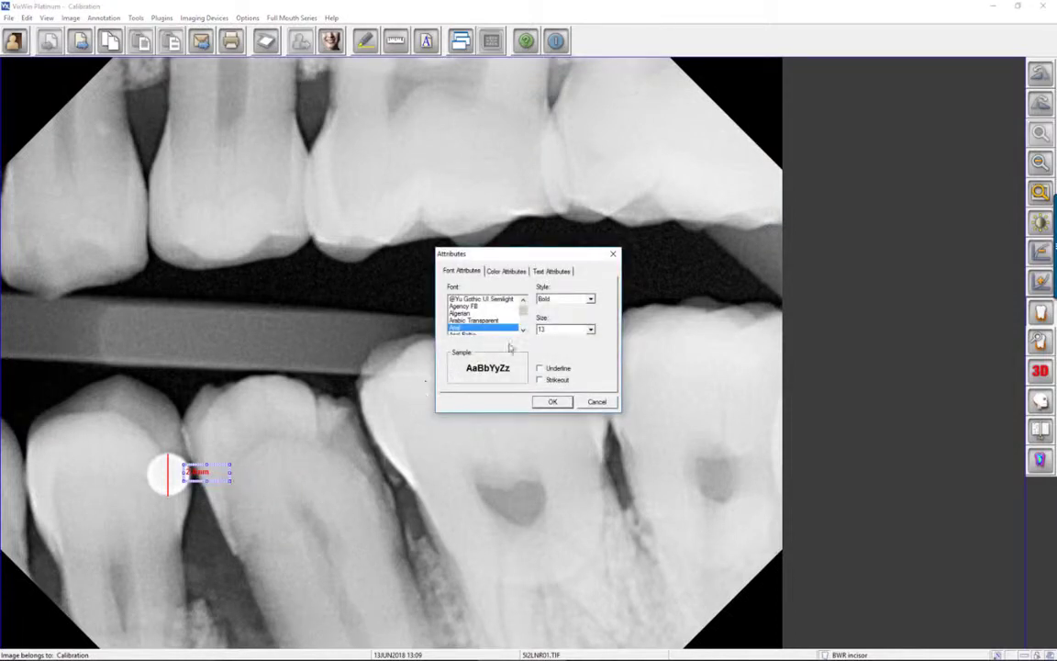
pyautogui.click(521, 272)
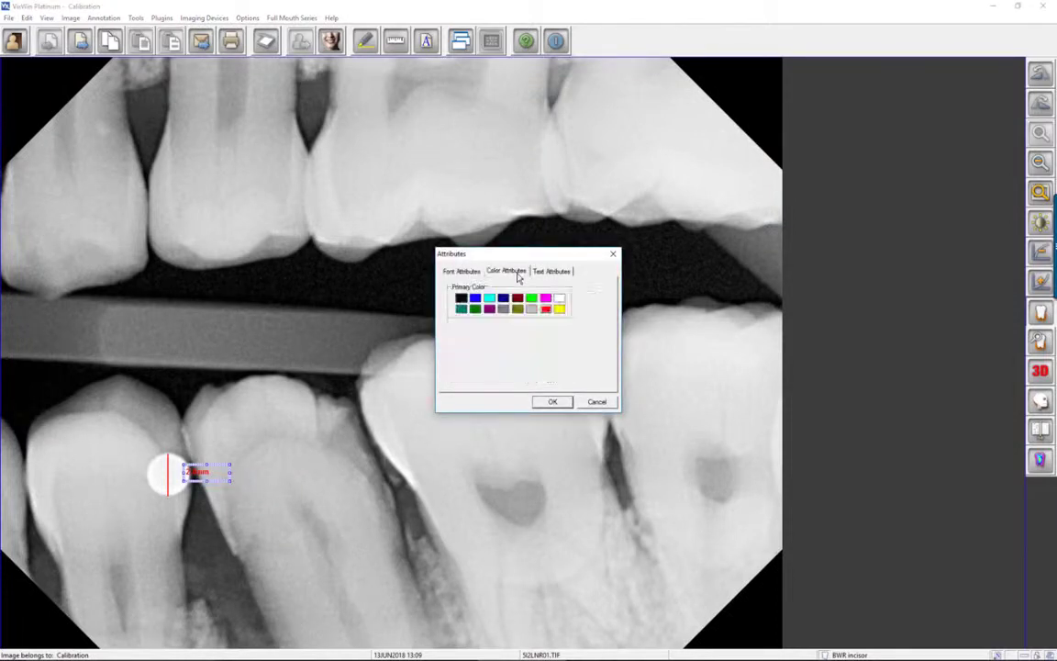
pyautogui.click(539, 272)
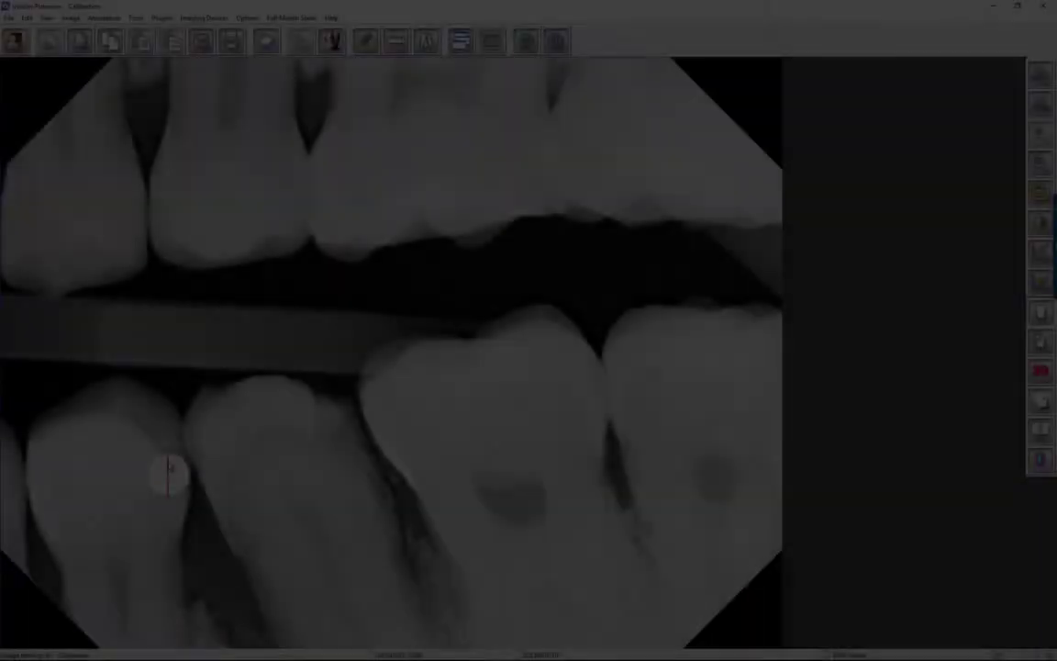
pyautogui.rightClick(170, 470)
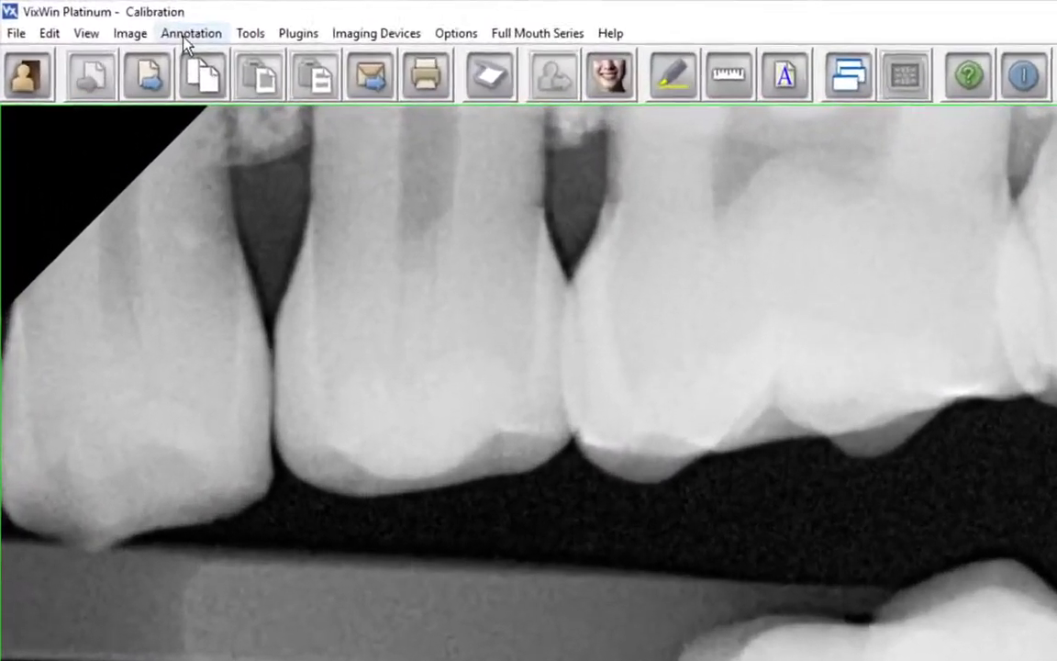
# Measure an angle on the upper molar near the image's center and delete the angle mark.
pyautogui.click(191, 34)
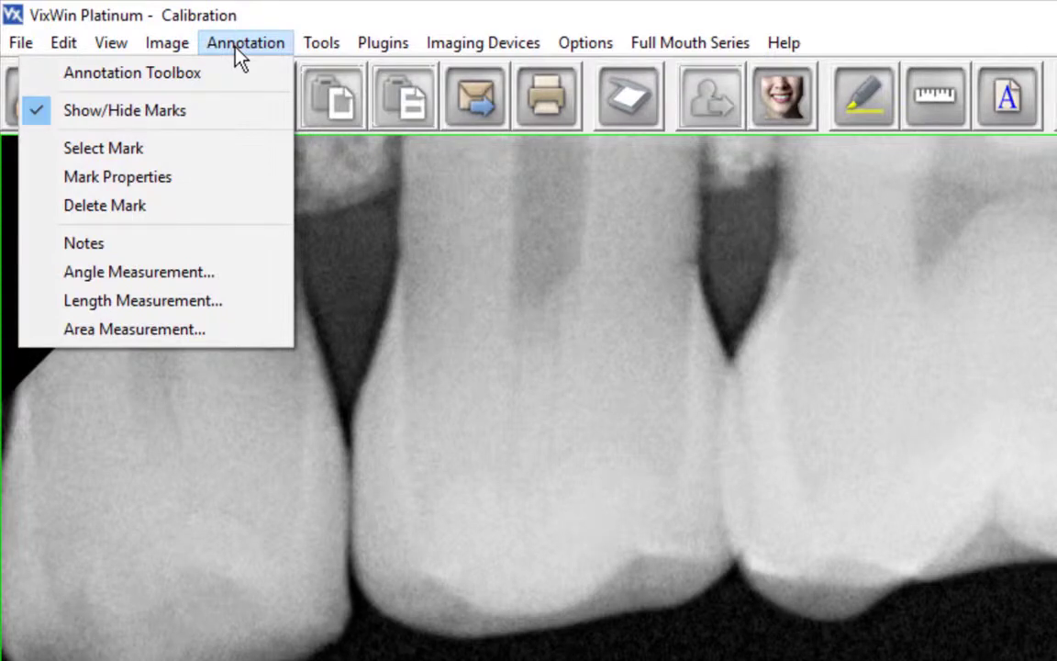
pyautogui.click(180, 274)
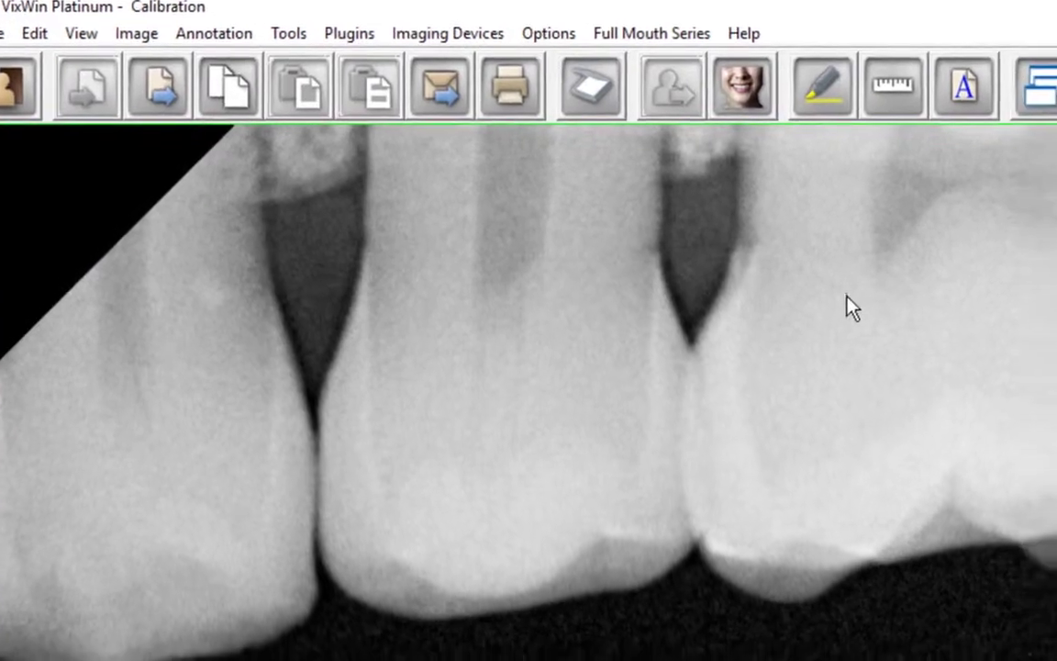
pyautogui.click(888, 311)
pyautogui.click(878, 421)
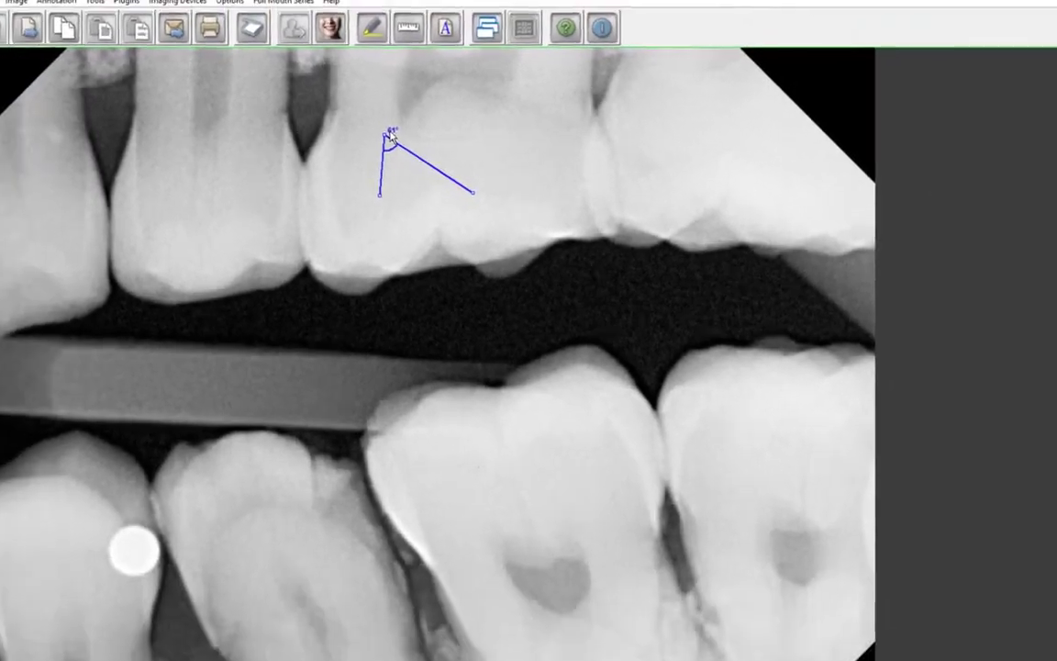
pyautogui.rightClick(391, 136)
pyautogui.click(424, 158)
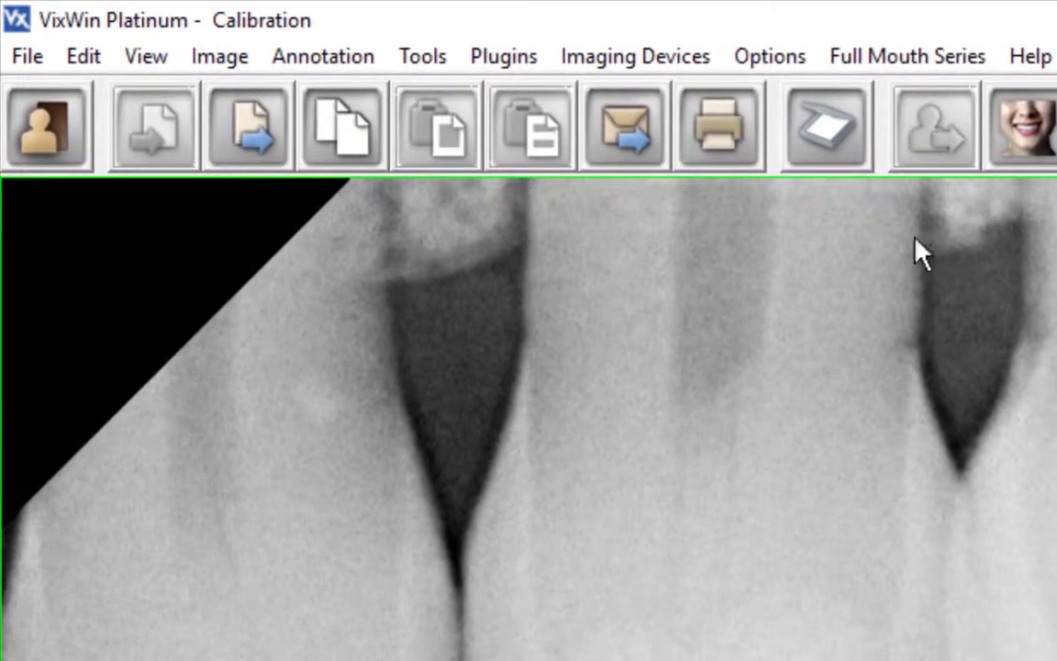
# Measure the area of a small contour drawn on the lower molar near the center, and clear the contour before leaving the measurement.
pyautogui.click(354, 60)
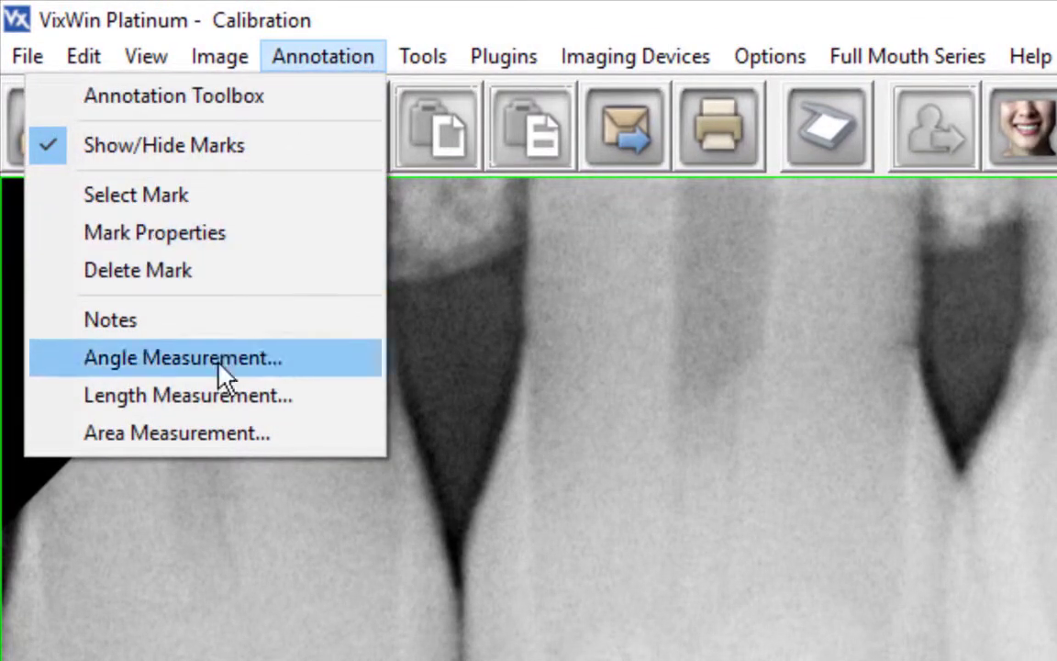
pyautogui.click(216, 434)
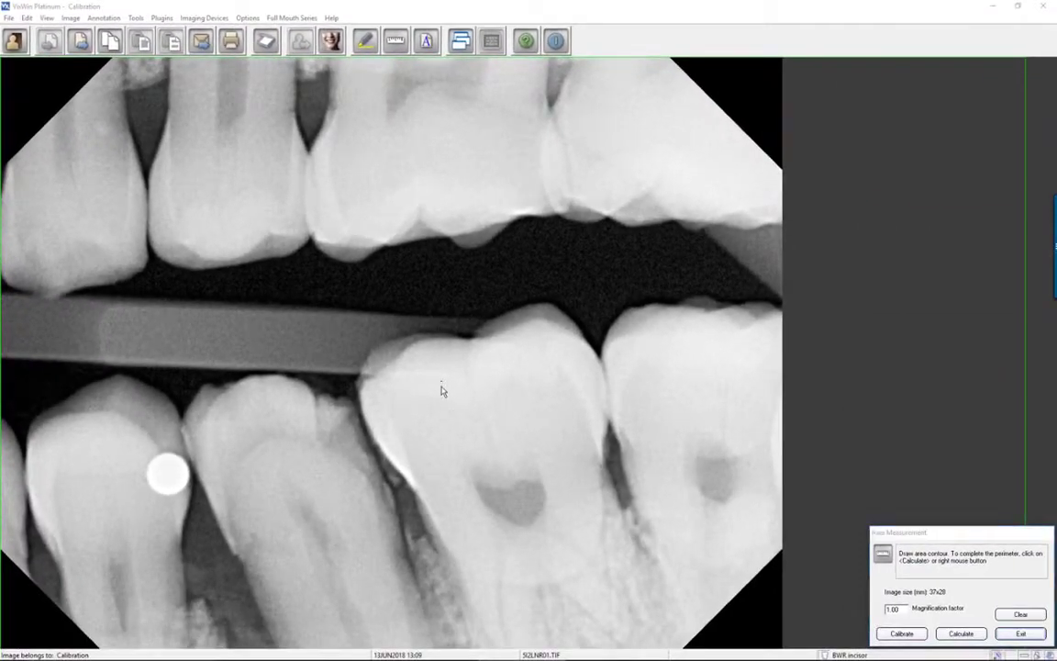
pyautogui.moveTo(474, 415); pyautogui.dragTo(477, 459)
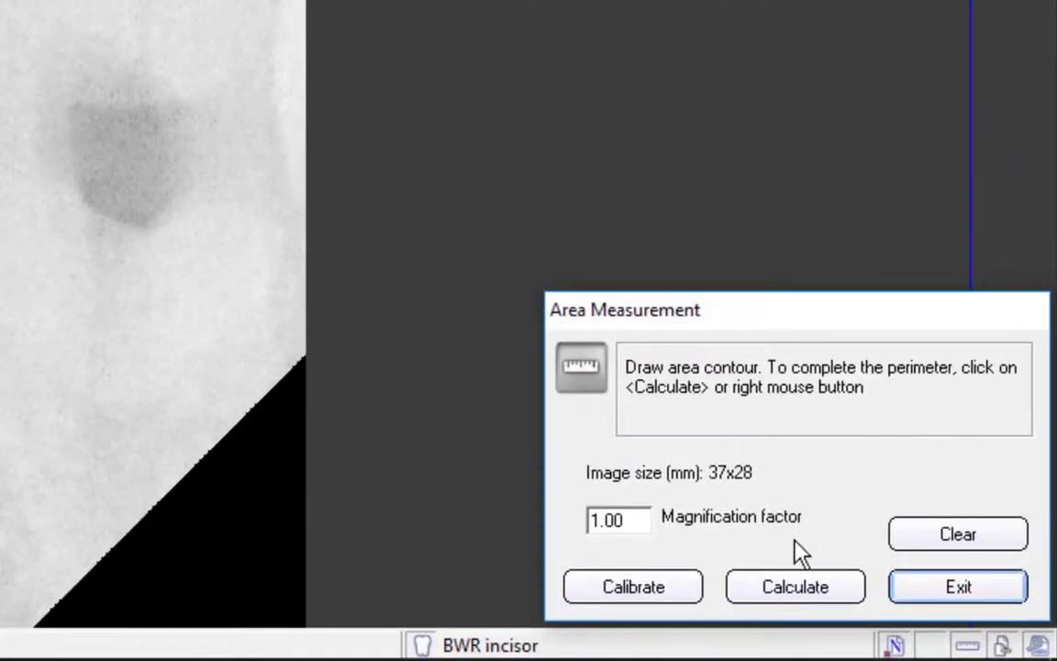
pyautogui.click(801, 587)
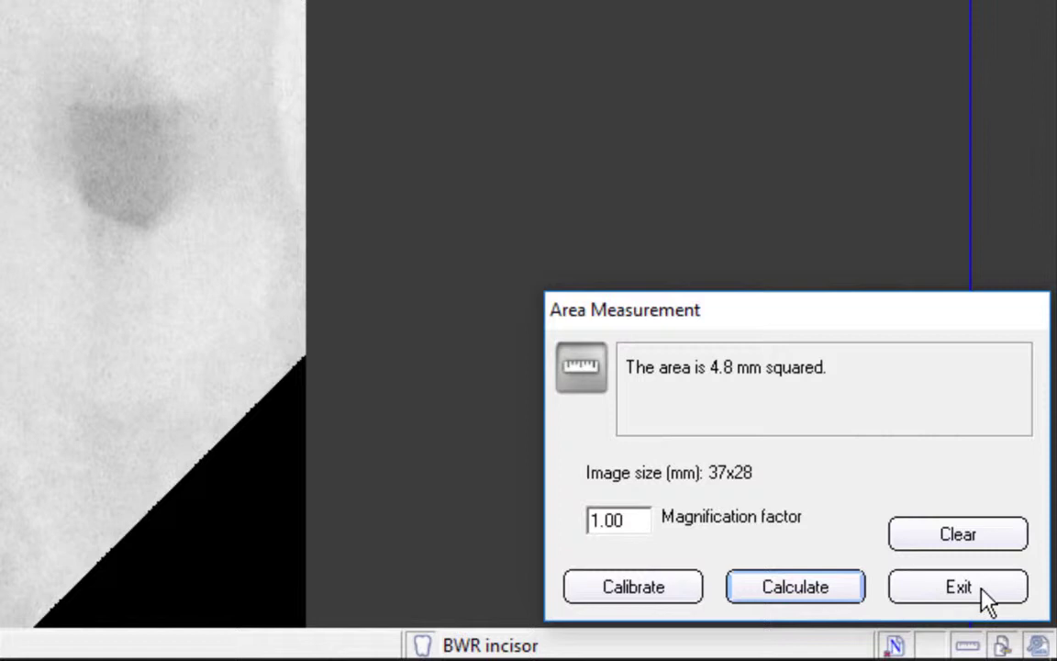
pyautogui.click(960, 554)
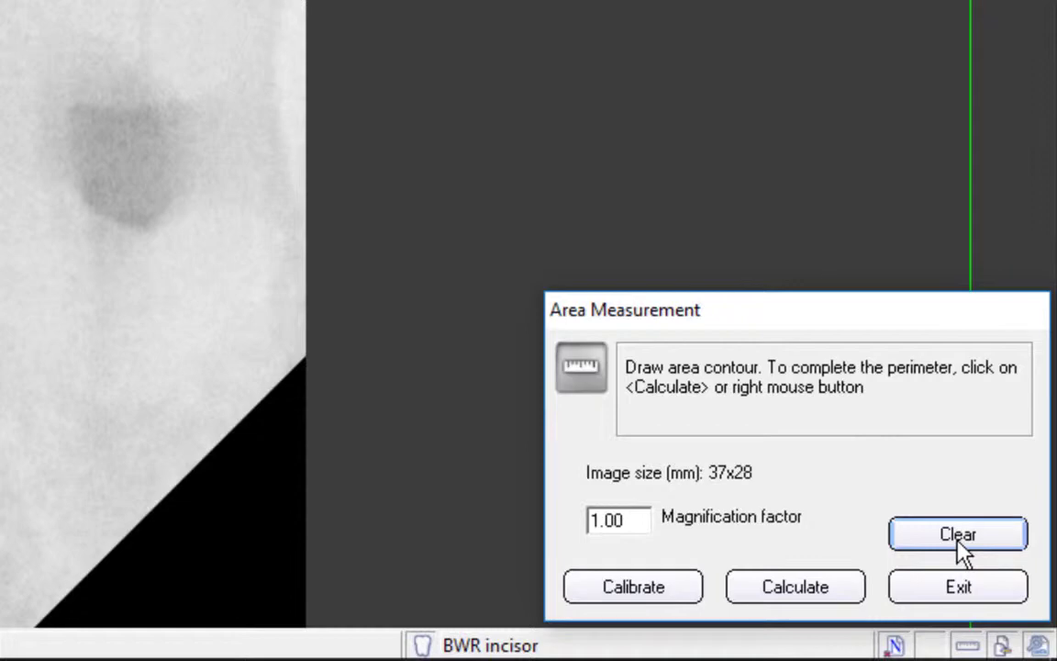
pyautogui.click(964, 589)
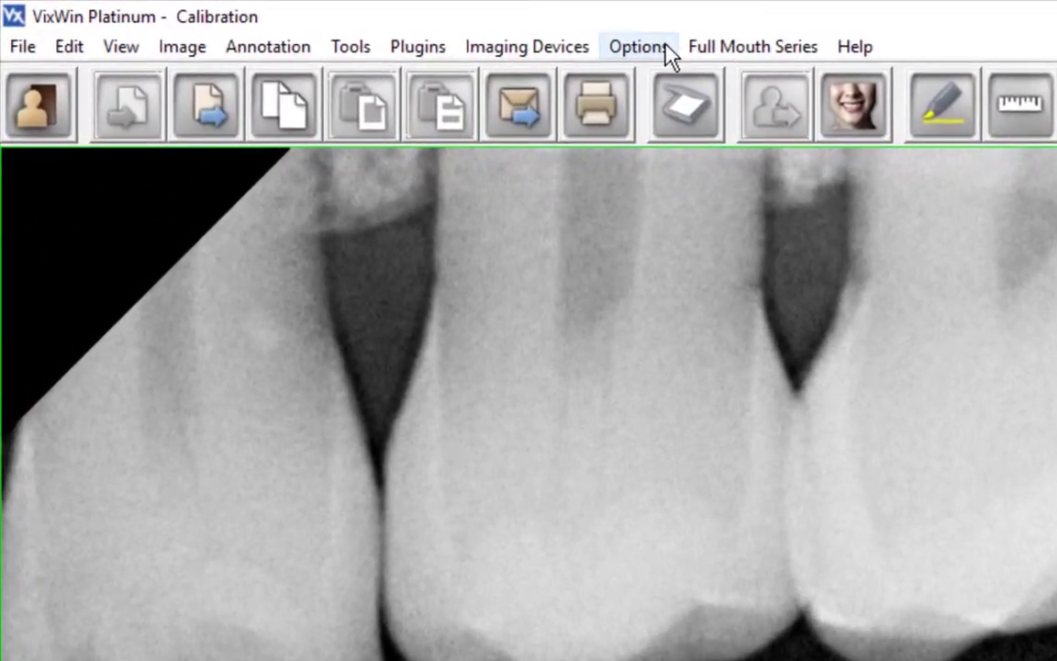
# Restore the default magnification factor corrections: Panoramic 1.25, Cephalometric 1.10 and Intraoral 1.05.
pyautogui.click(670, 55)
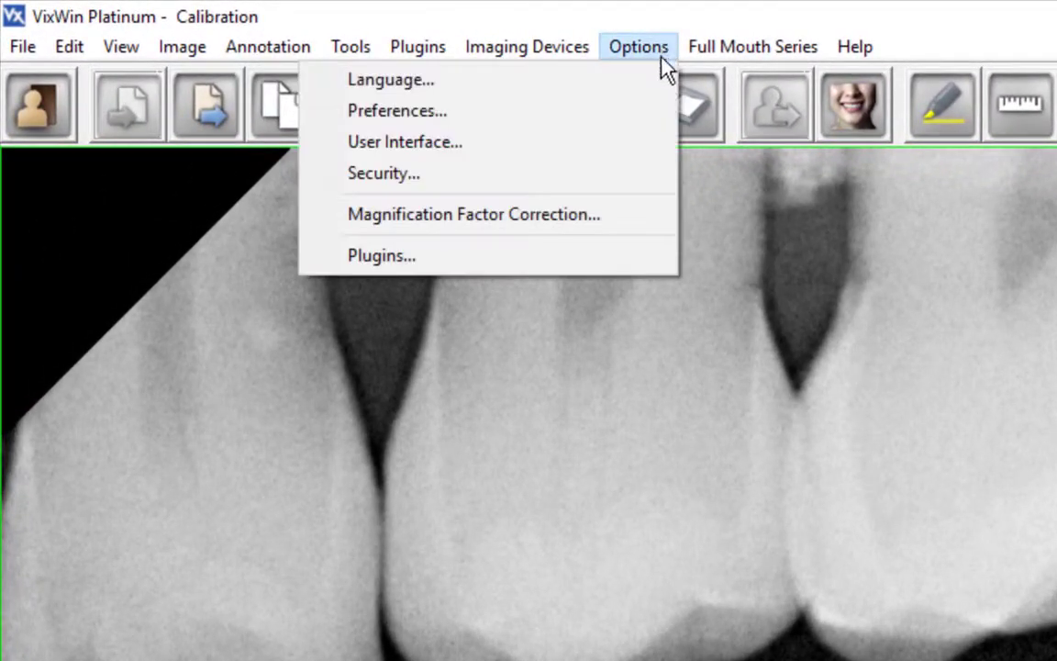
pyautogui.click(624, 222)
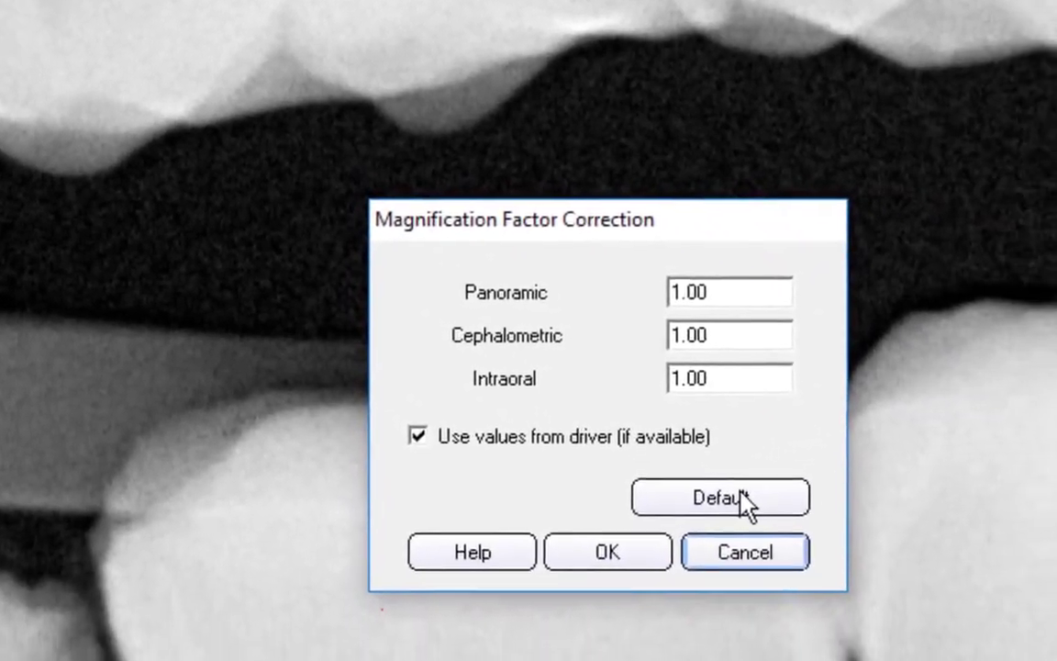
pyautogui.click(742, 498)
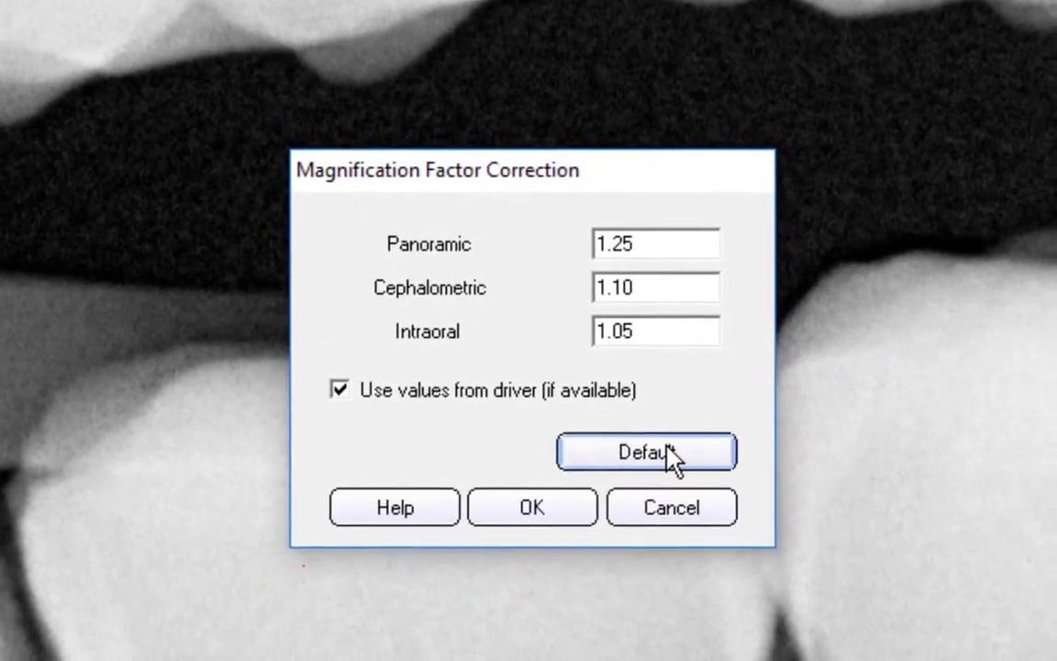